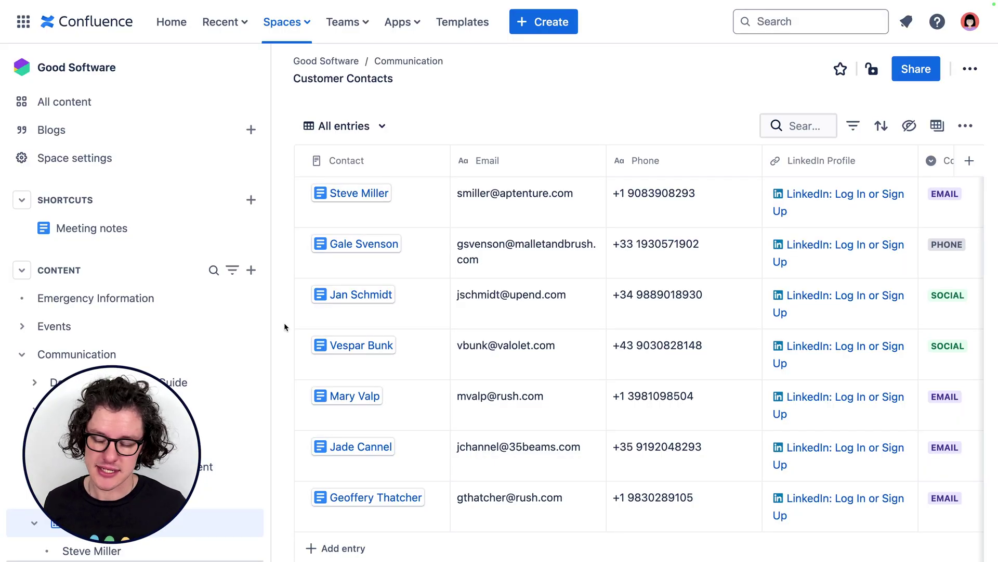
- Look over the Mallet and Brush and Rush Inc. sale entry details
scroll(881, 360, "right", 5)
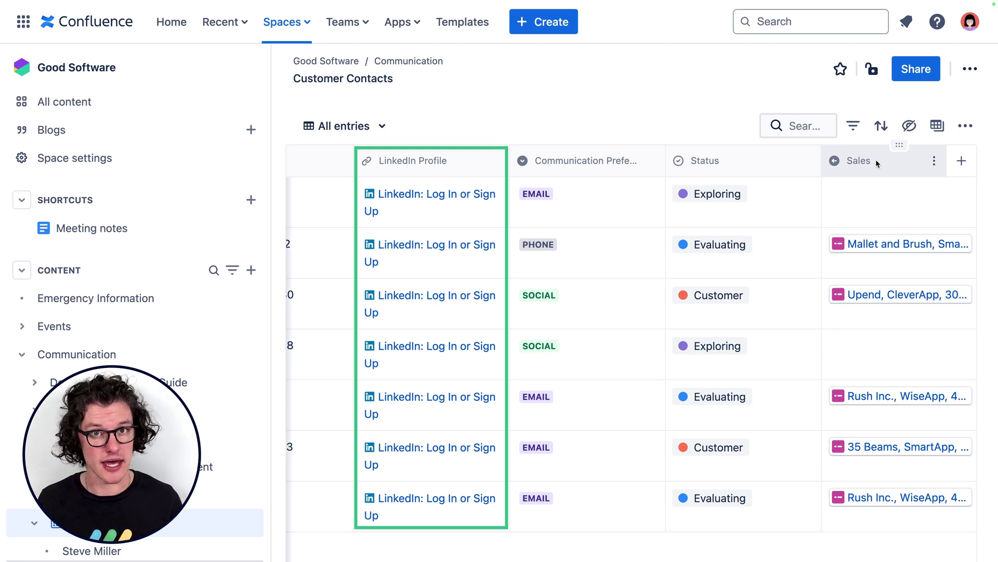
left_click(884, 244)
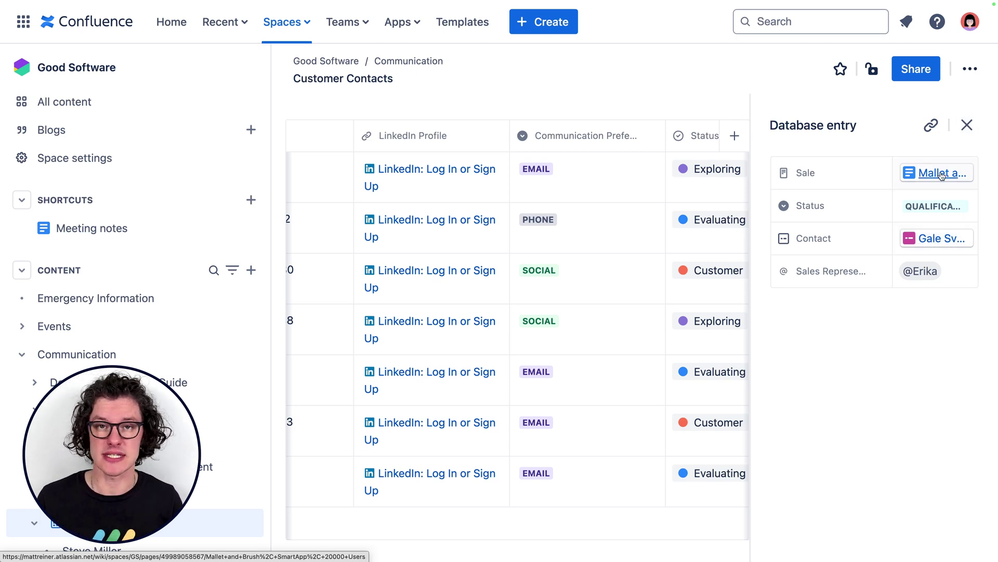
left_click(967, 125)
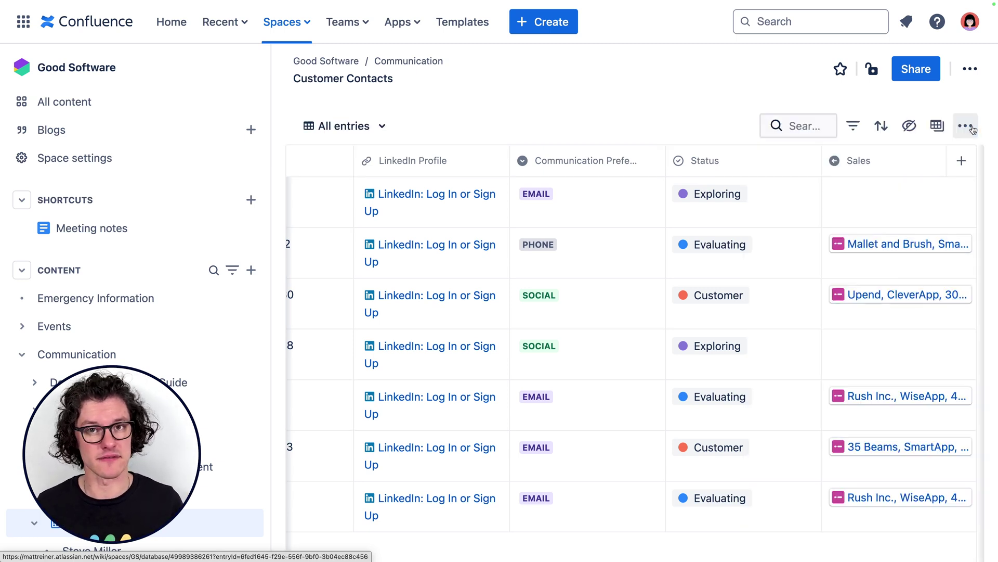
left_click(907, 395)
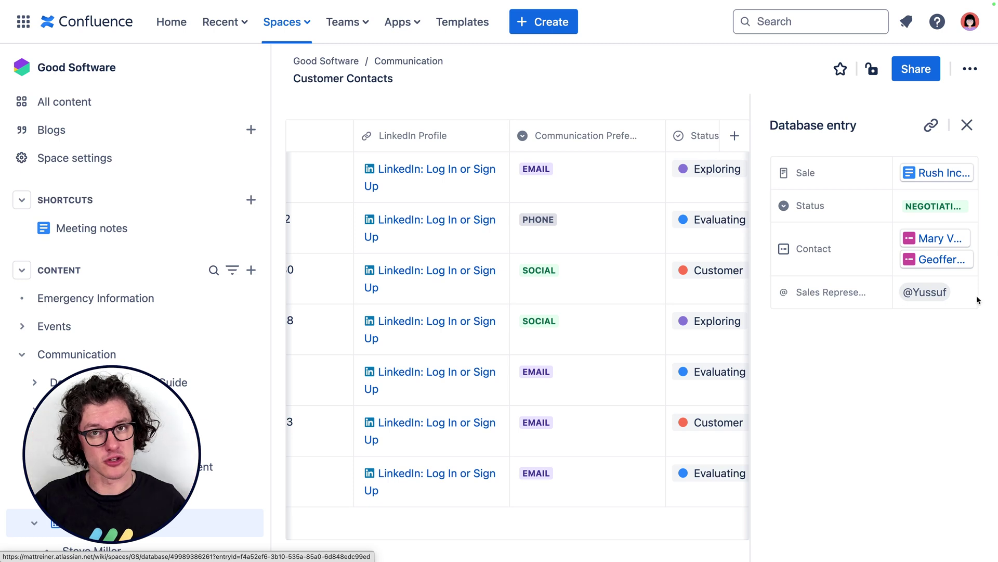
left_click(967, 125)
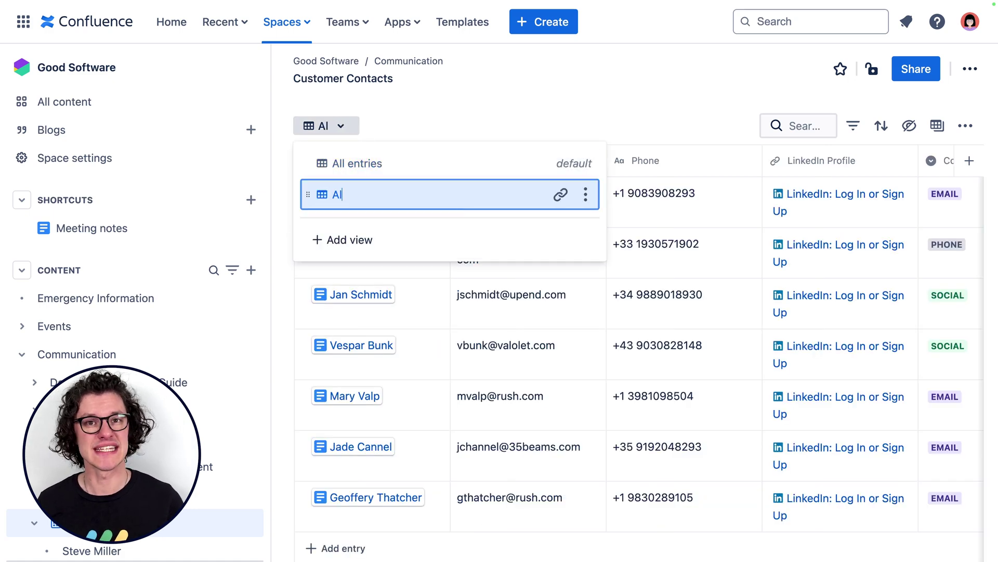
- Rename the view to All Active Customers and filter it to Status containing Customer
type("l Active Customers")
key("Return")
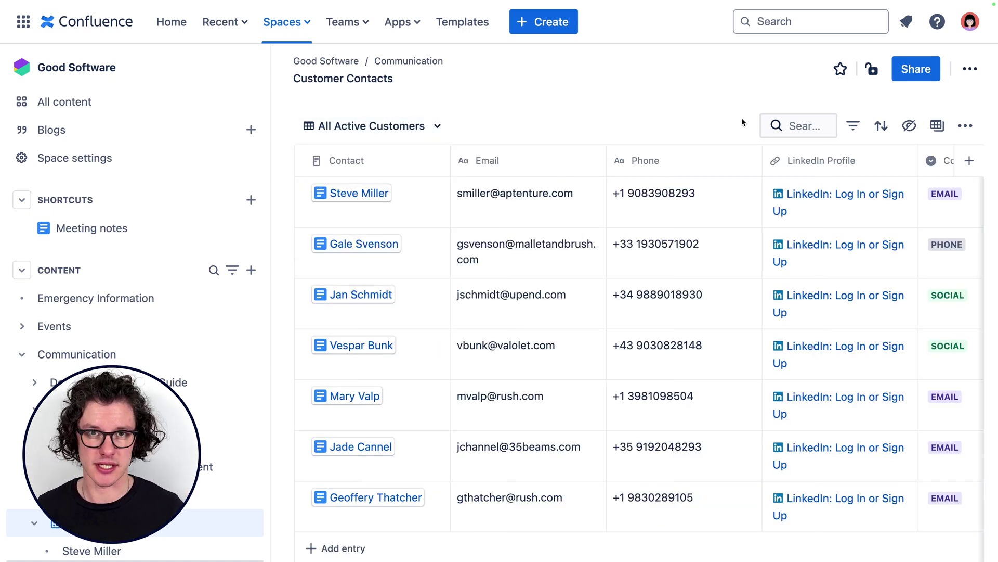
scroll(884, 166, "right", 6)
left_click(925, 162)
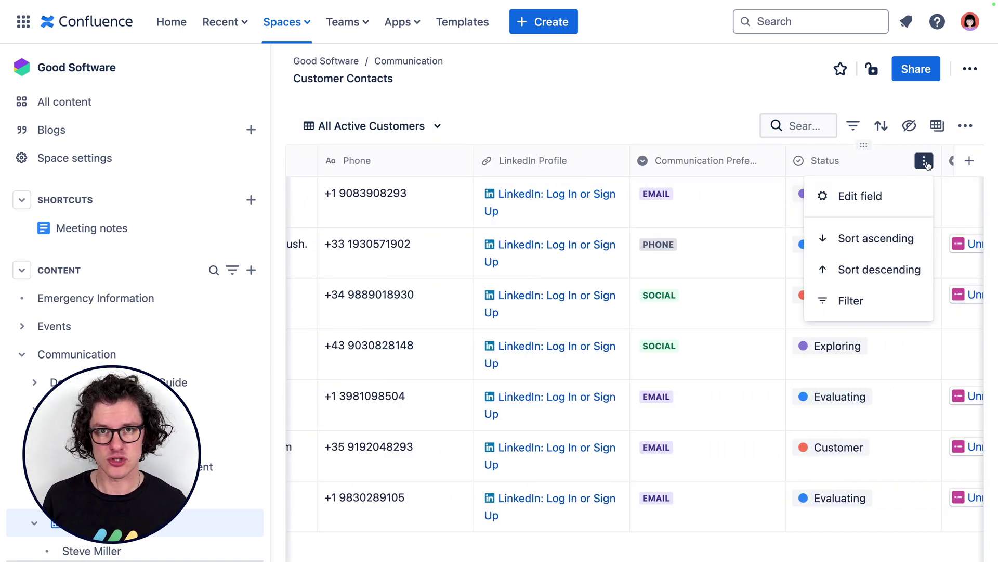
left_click(852, 300)
type("Cu")
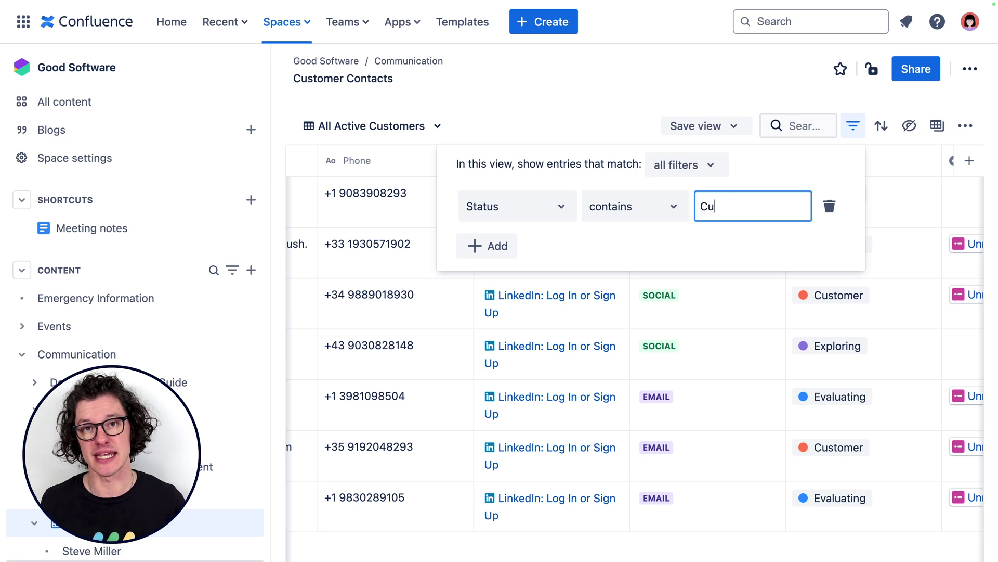
type("stomer")
left_click(852, 126)
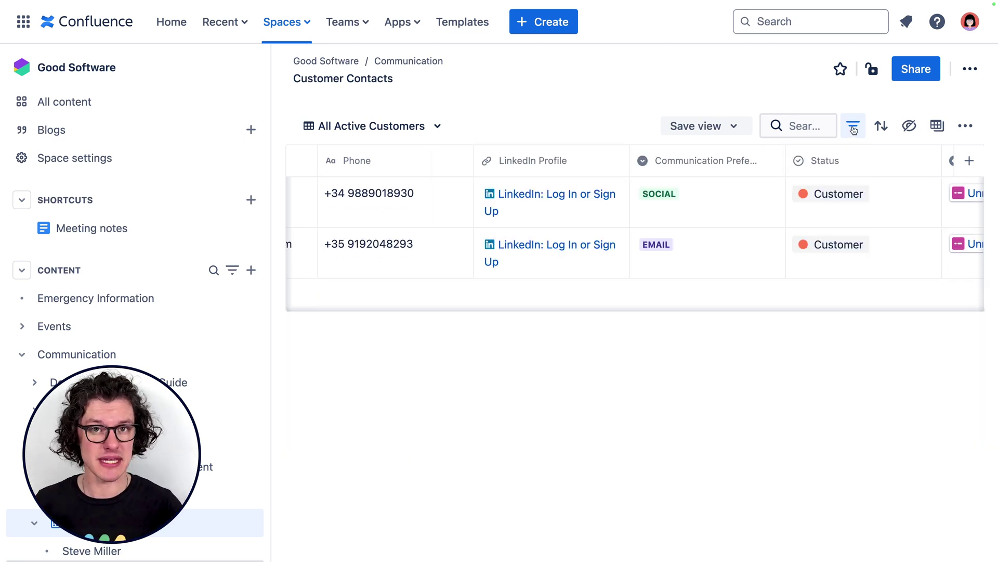
- Hide the Sales and Status fields from the view
left_click(910, 126)
left_click(755, 352)
left_click(758, 322)
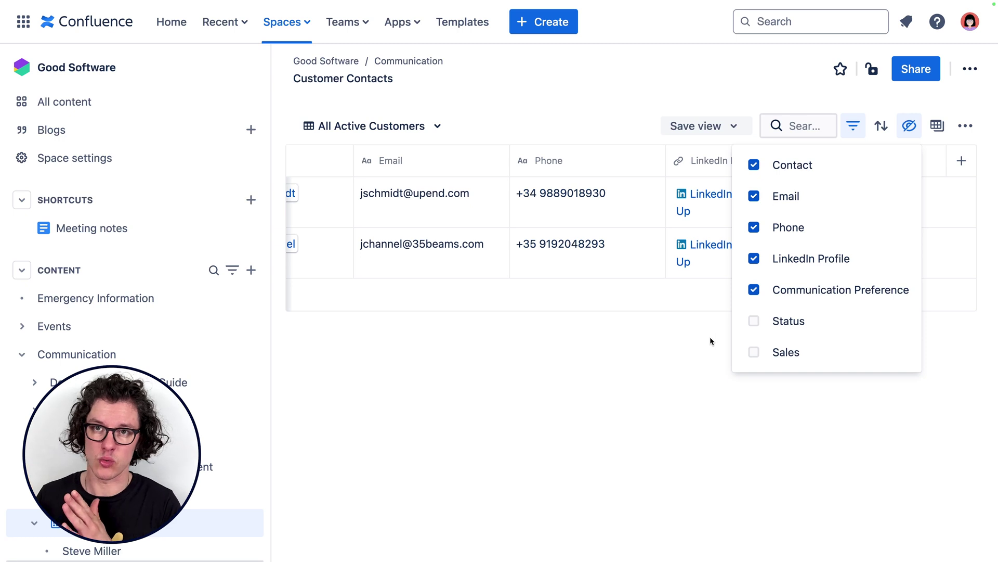
left_click(911, 126)
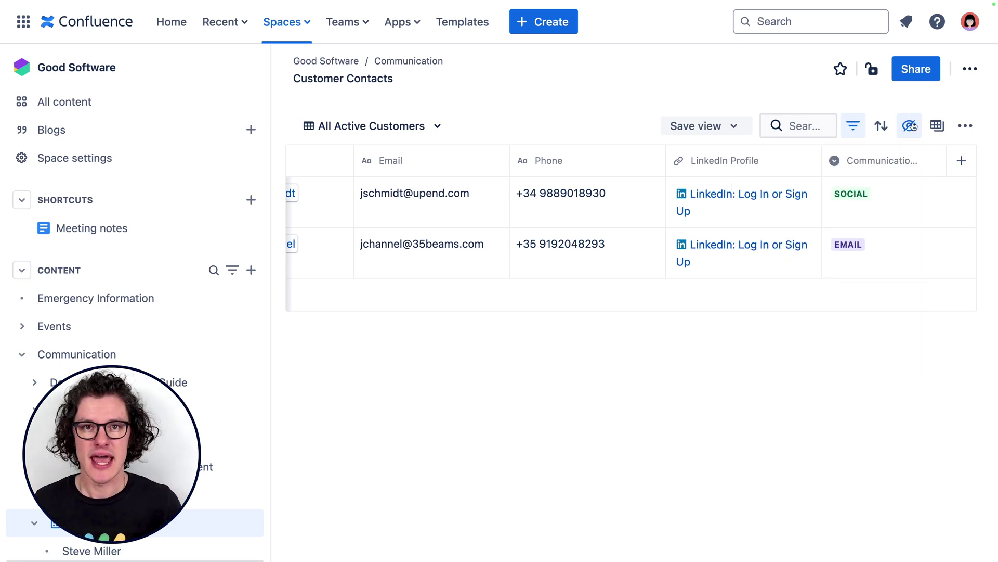
left_click(937, 125)
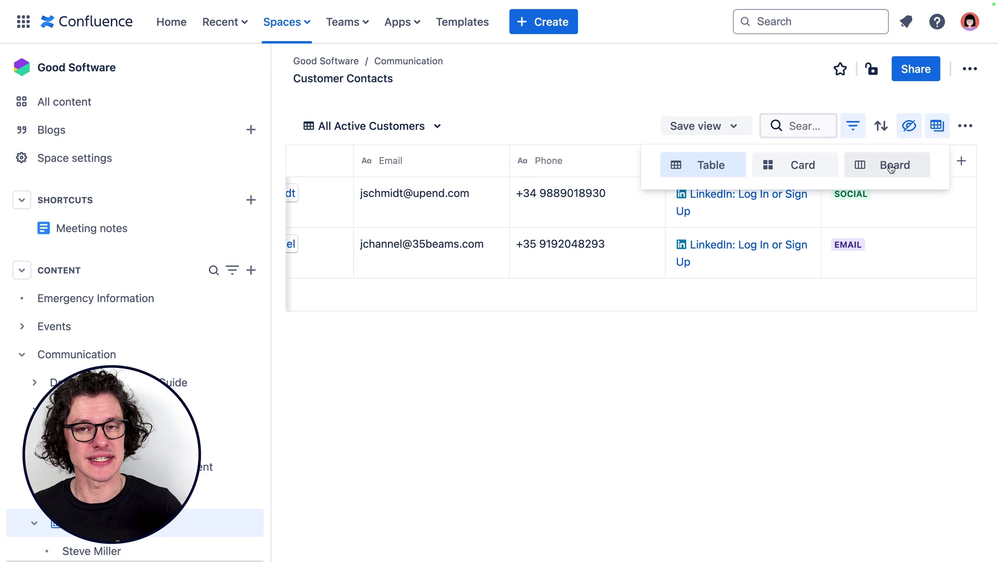
- Save the view in card layout for everyone, then start a page titled 'Customer Update April'
left_click(823, 164)
left_click(646, 117)
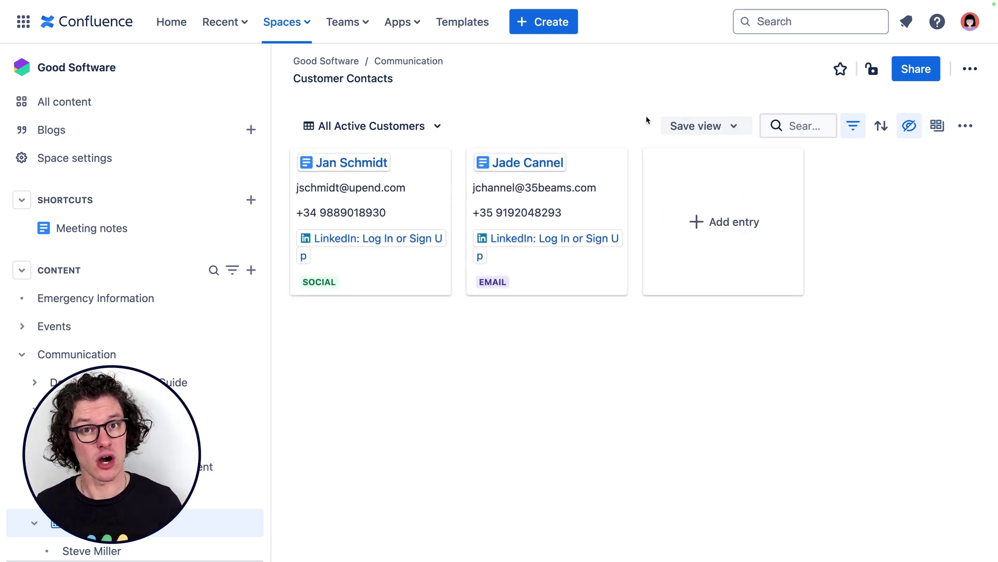
left_click(684, 129)
left_click(714, 157)
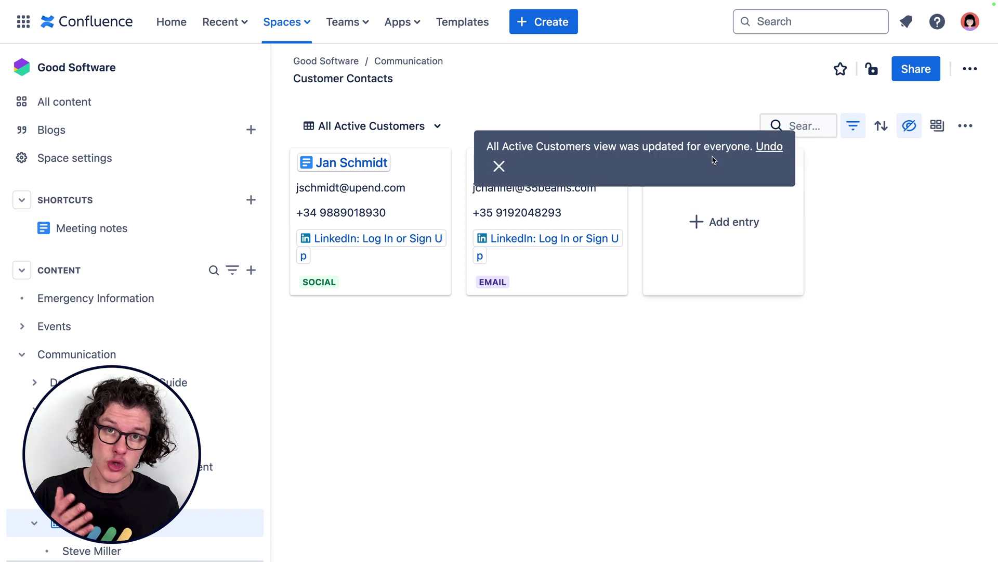
left_click(438, 127)
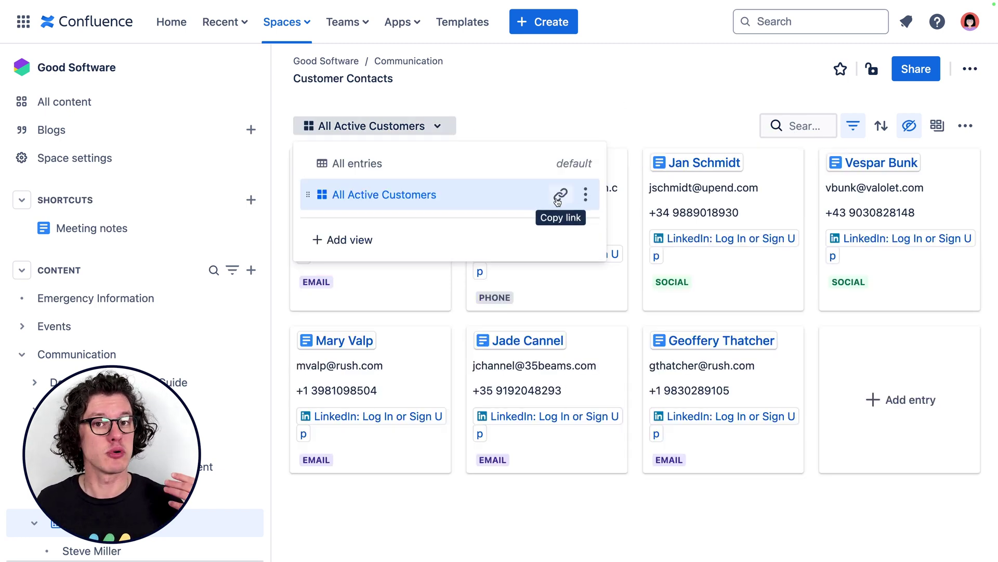
type("Customer Up")
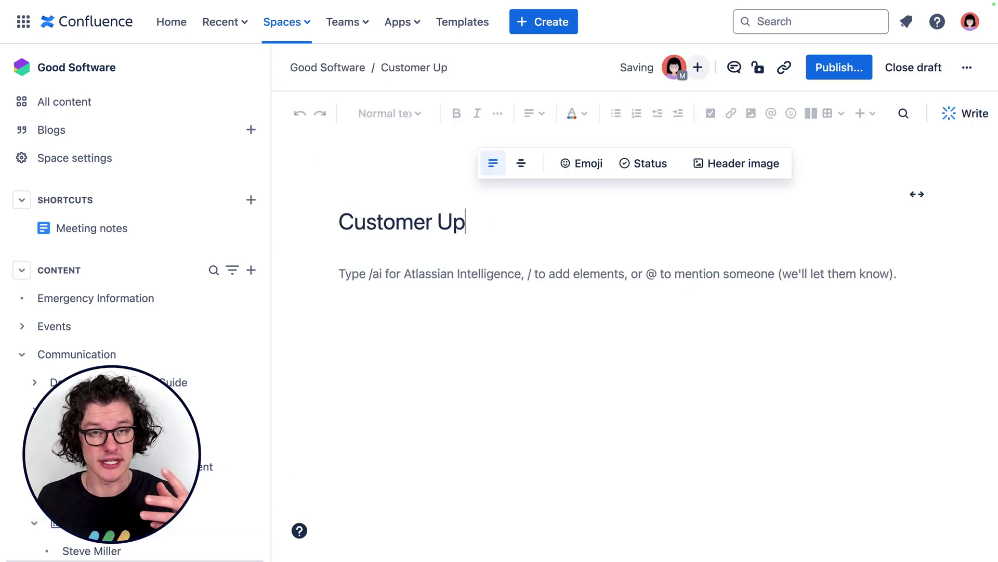
type("date April")
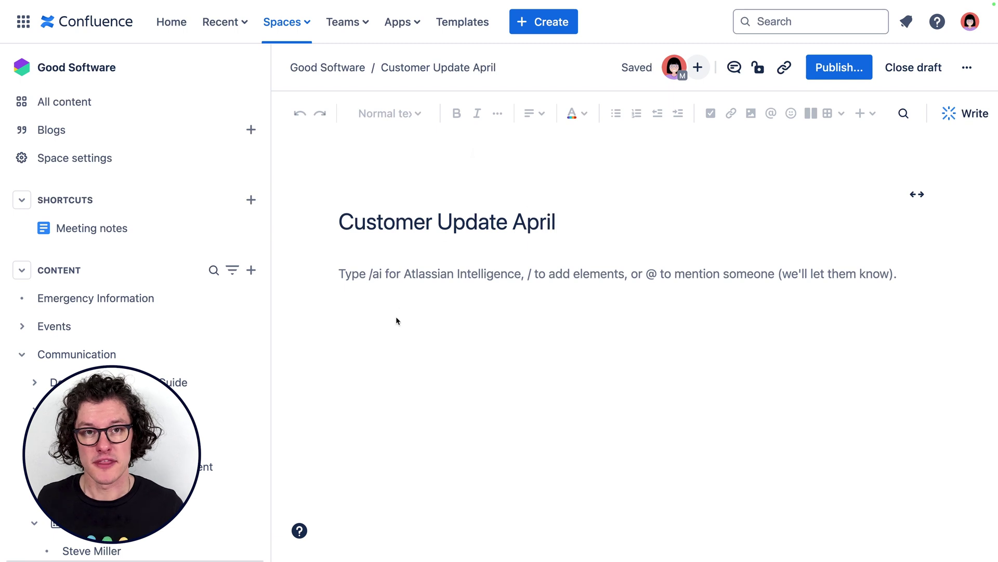
- Paste the All Active Customers view link into the Customer Update April page body
left_click(396, 319)
right_click(378, 278)
left_click(412, 350)
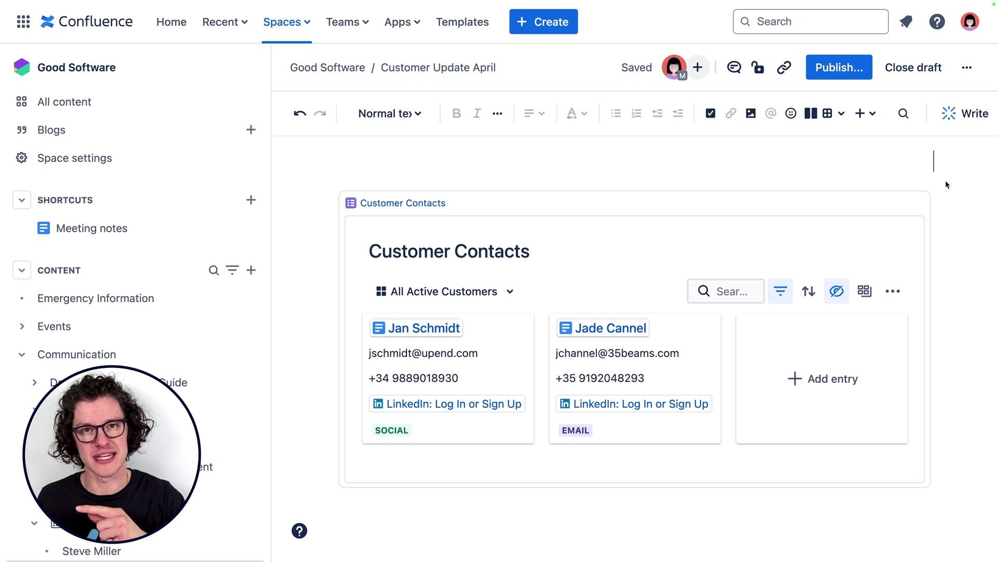
scroll(946, 183, "up", 2)
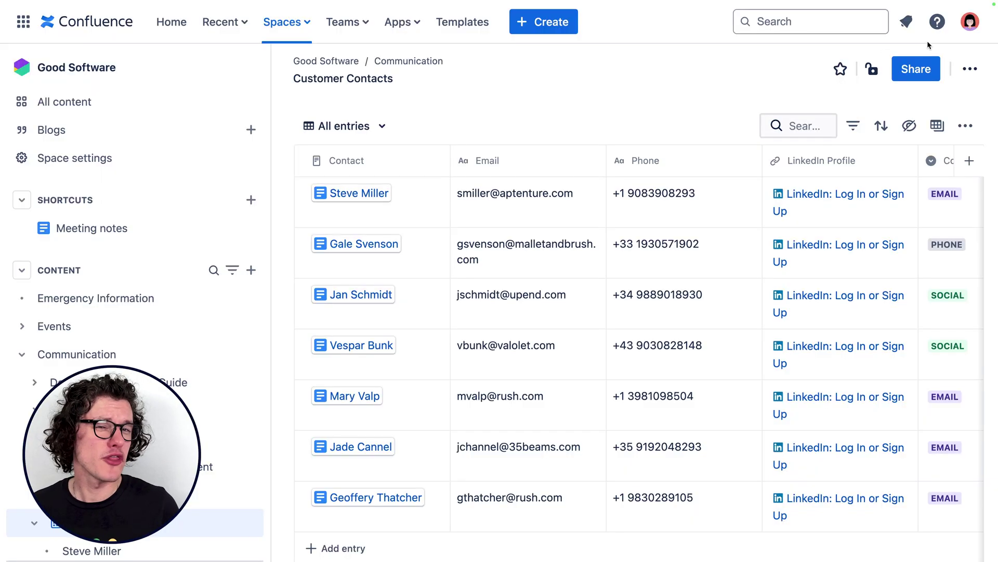
- Restrict the database so anyone in the space can view but only some can edit
left_click(871, 71)
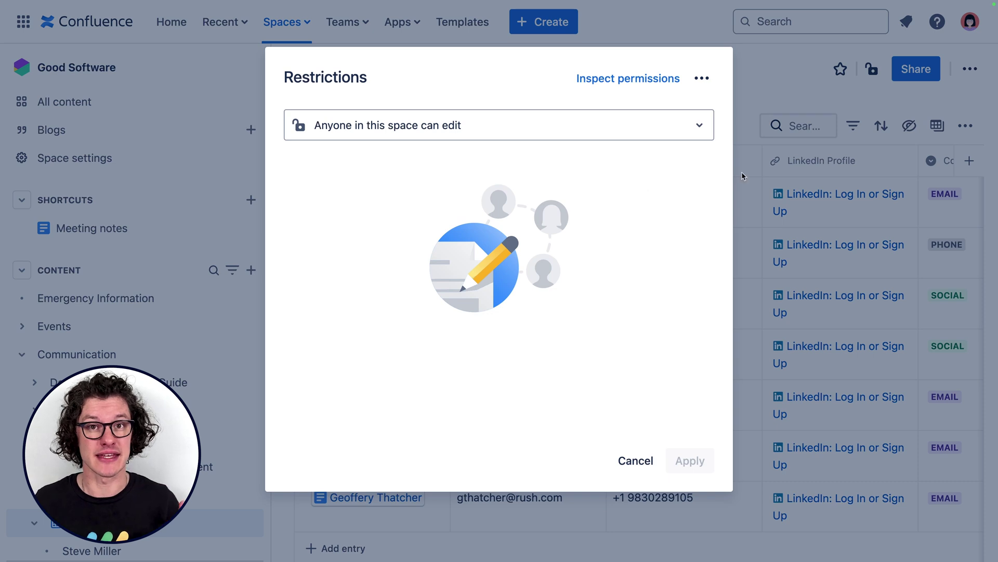
left_click(660, 135)
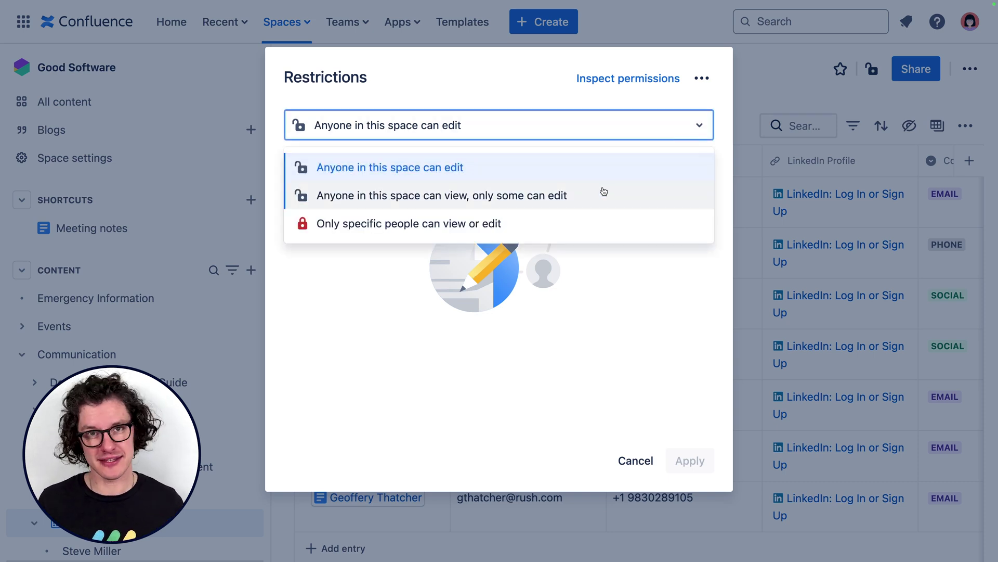
left_click(500, 204)
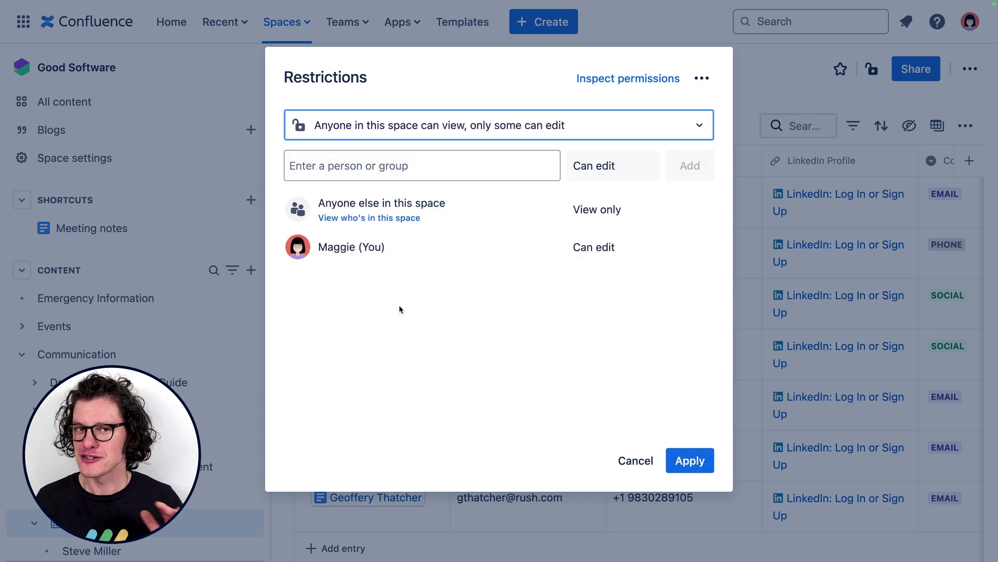
left_click(690, 461)
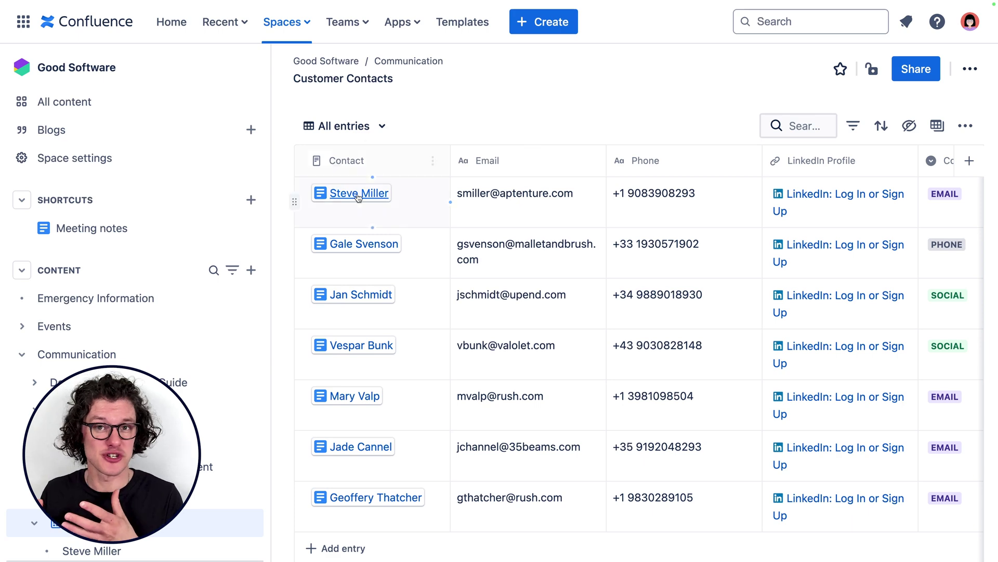
left_click(354, 194)
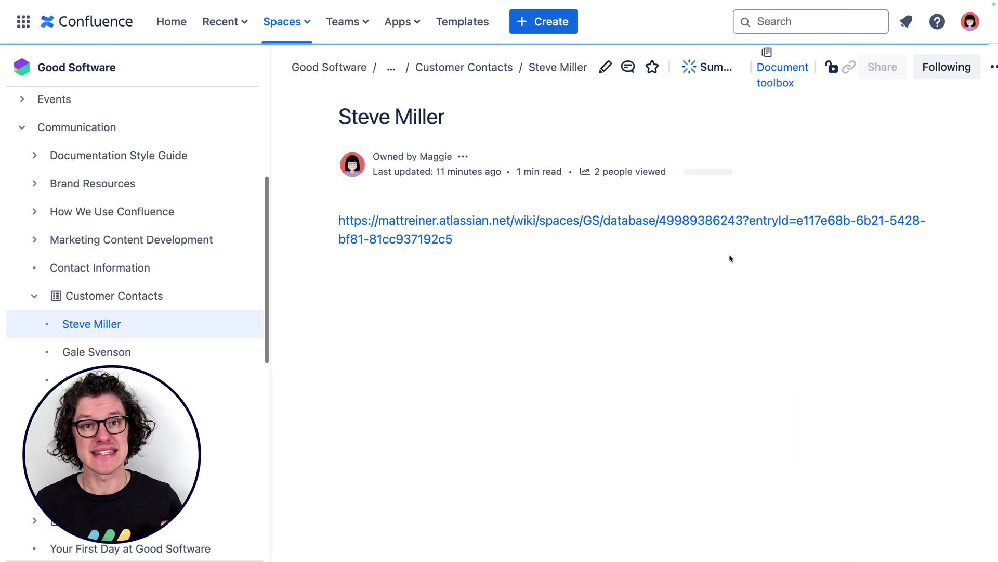
key("e")
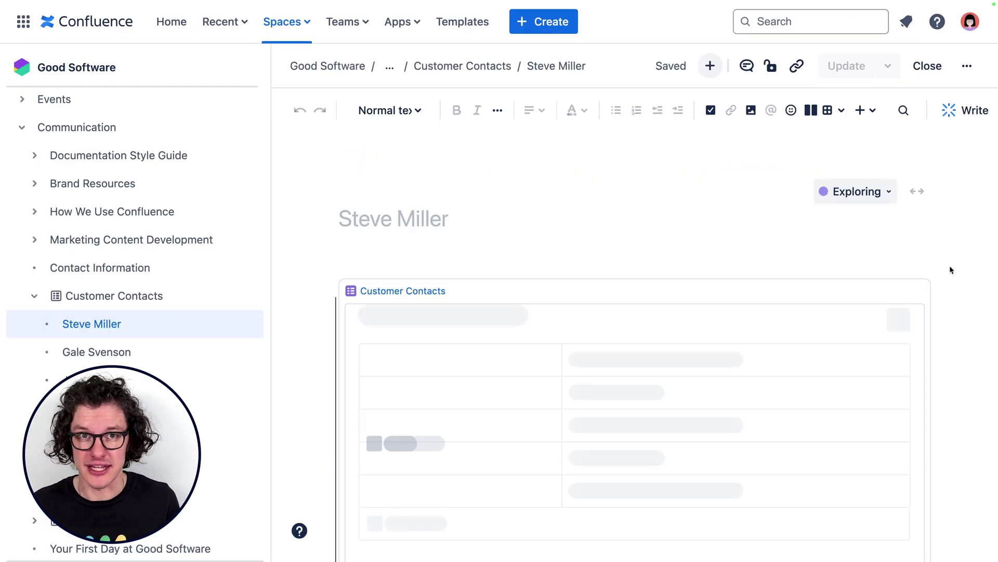
scroll(949, 265, "down", 2)
scroll(566, 559, "down", 5)
left_click(383, 471)
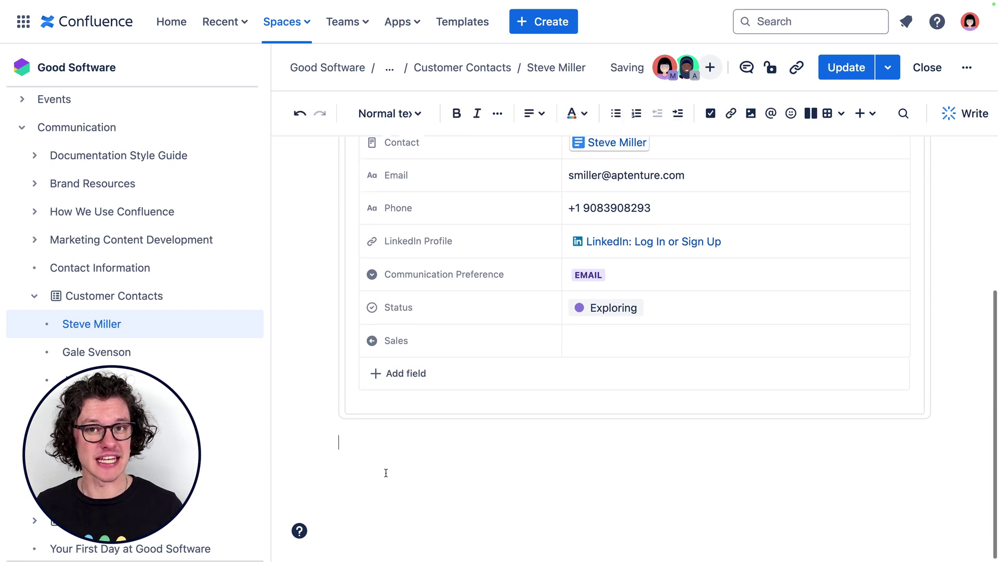
type("Action Items")
left_click(389, 113)
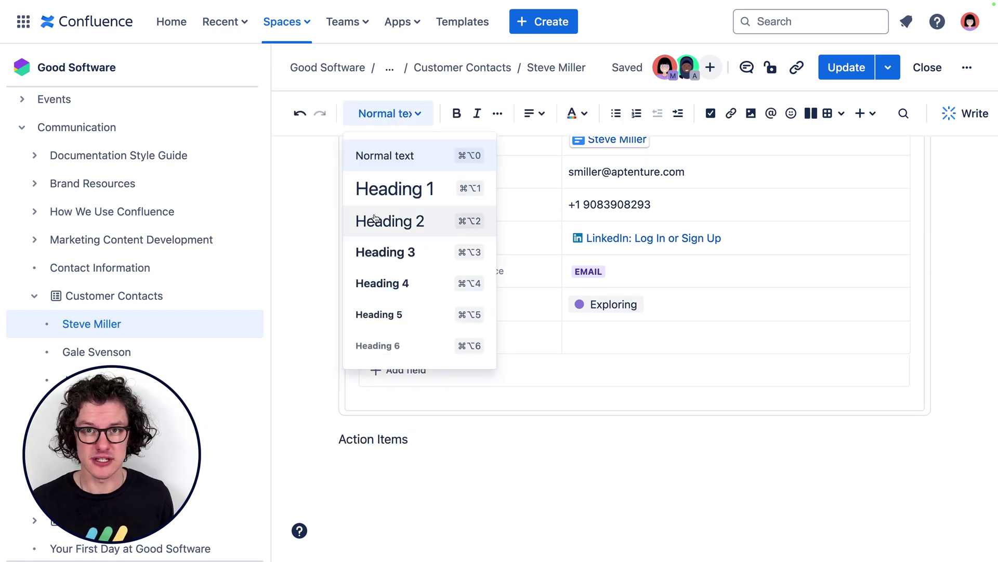
left_click(397, 189)
key("Return")
- Add tasks Schedule call, Review needs and create demo, Followup; tick Schedule call and choose page status
scroll(643, 142, "down", 1)
left_click(711, 114)
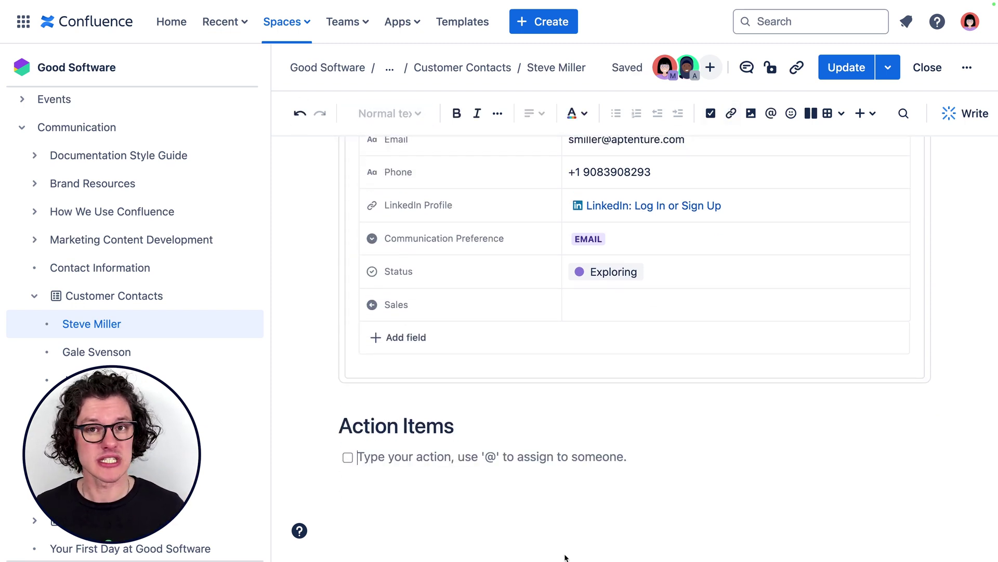
type("Schedule call")
key("Return")
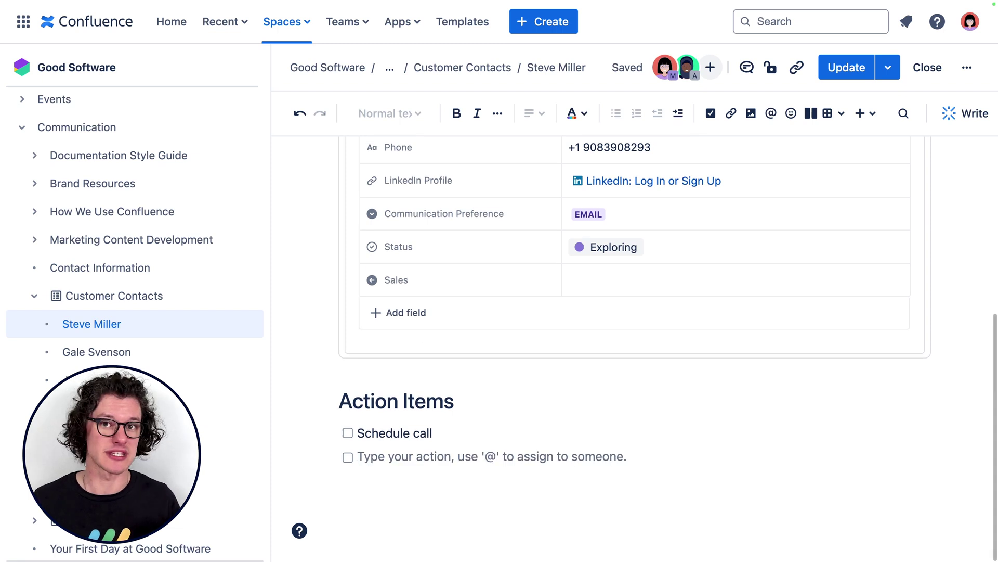
type("Review needs and create demo")
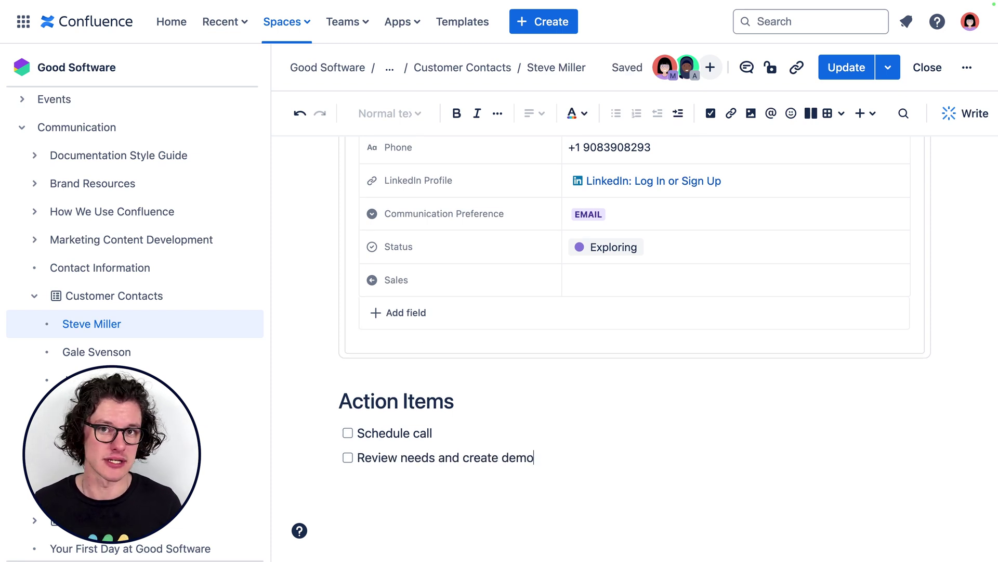
key("Return")
type("Followup")
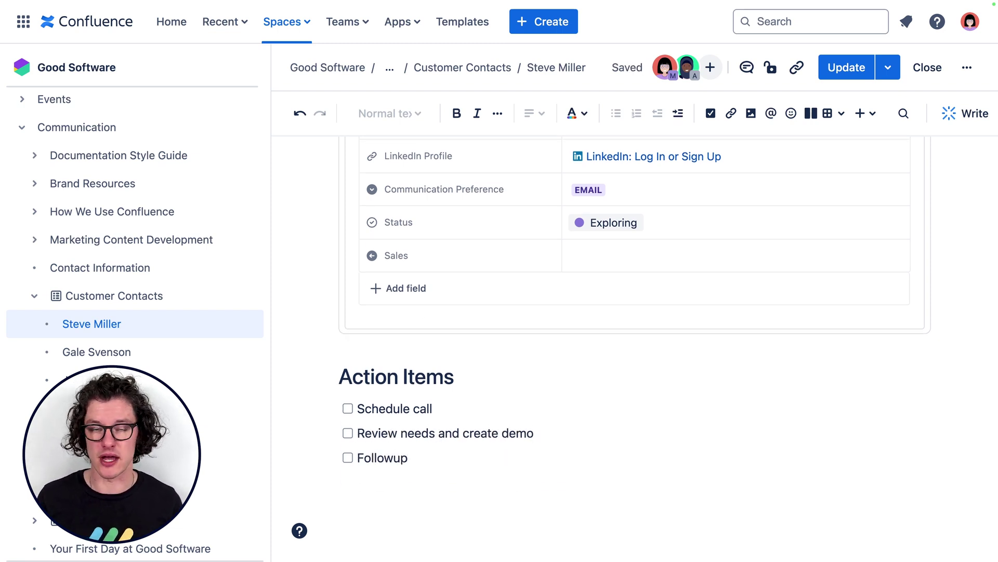
left_click(347, 408)
scroll(630, 374, "up", 10)
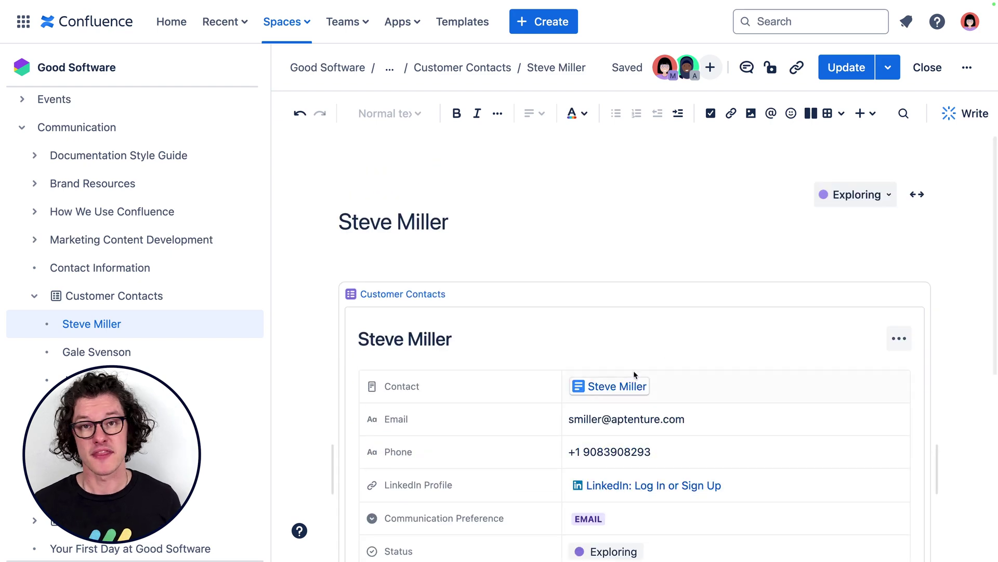
left_click(866, 199)
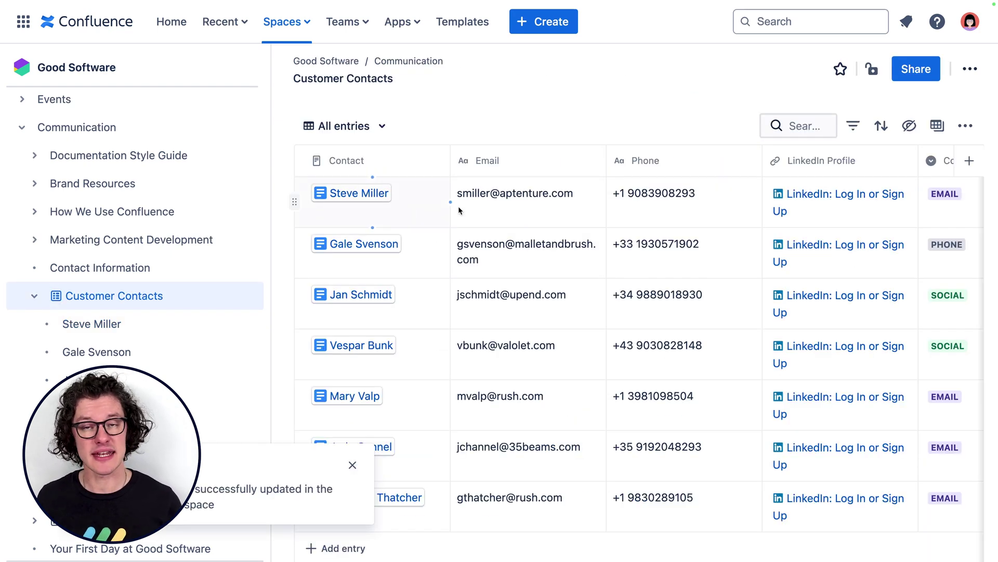
scroll(788, 227, "right", 3)
scroll(788, 227, "right", 5)
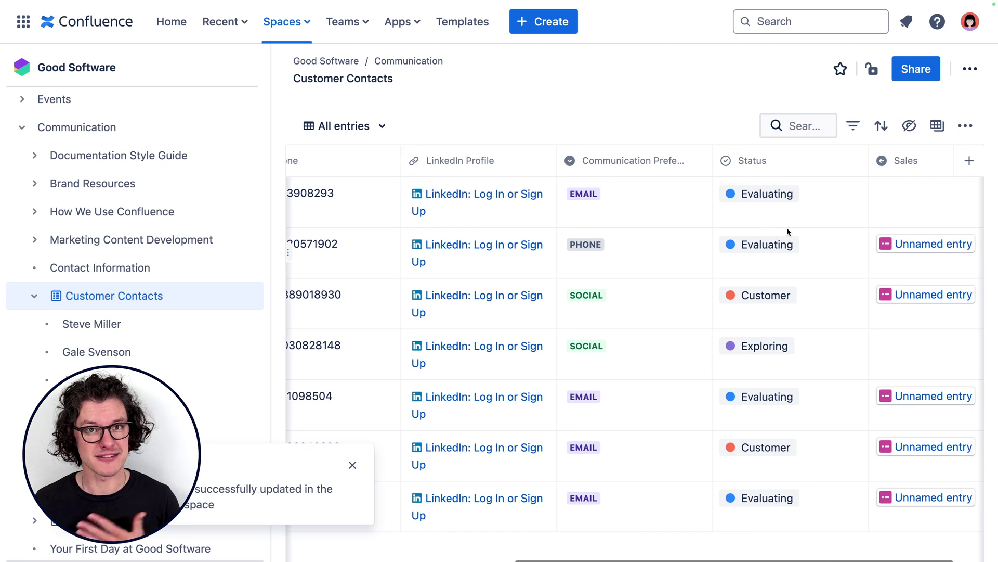